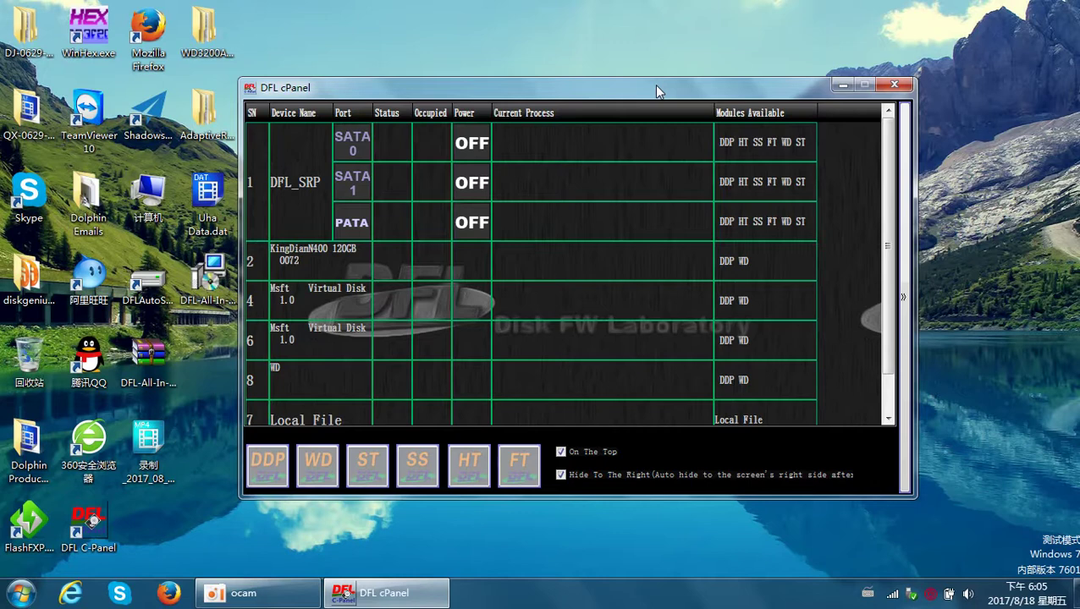
Open the list of modules available for the SATA 1 port.
double_click(377, 173)
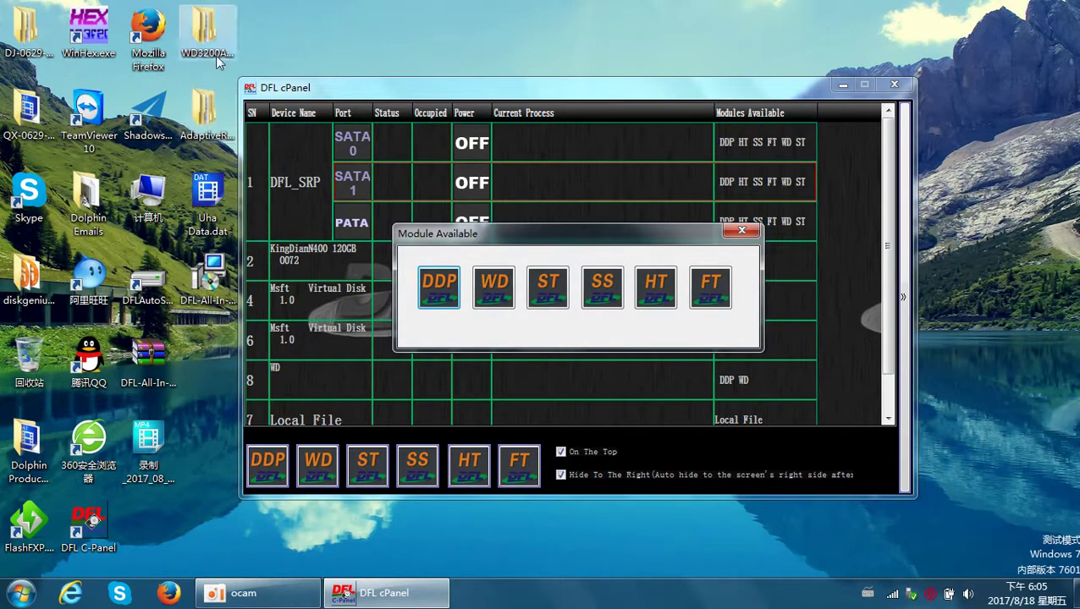
Examine the donor and patient ROM files in the desktop's nested AdaptiveROM folder, and close the folder.
double_click(204, 110)
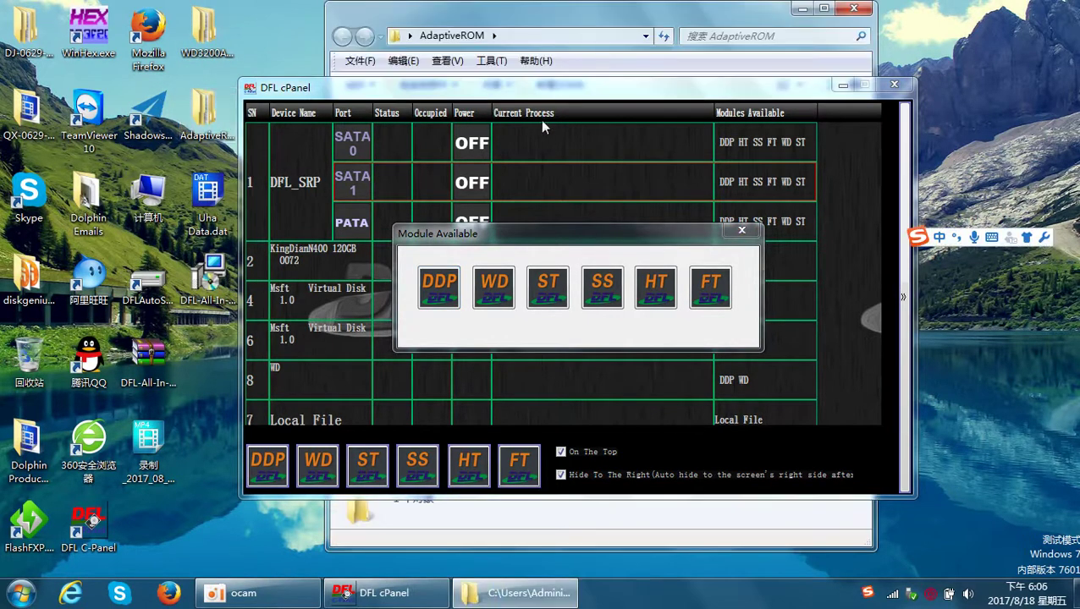
drag(699, 12, 297, 88)
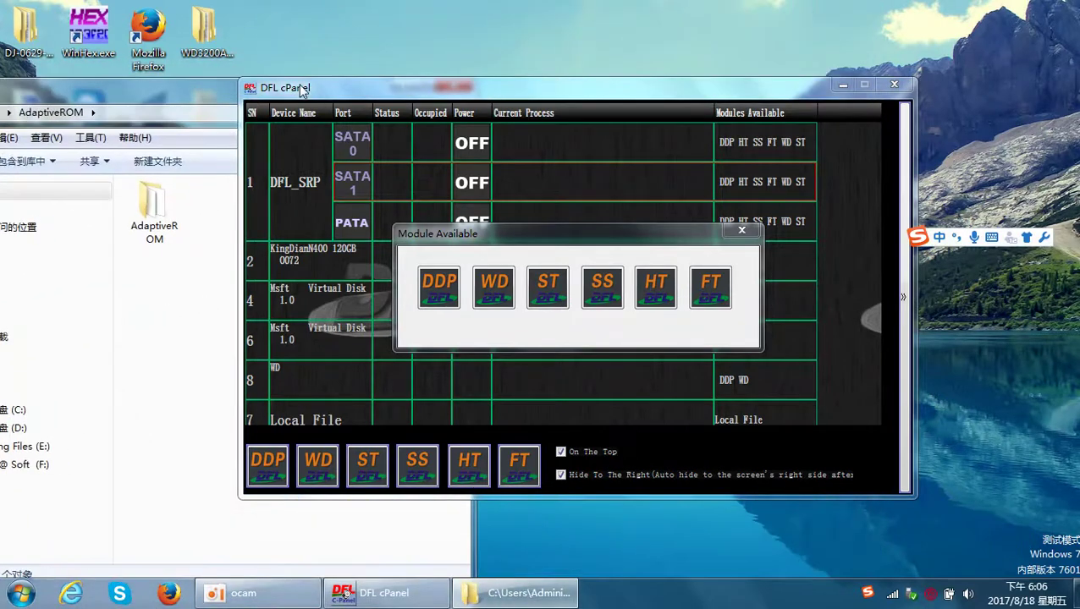
double_click(167, 198)
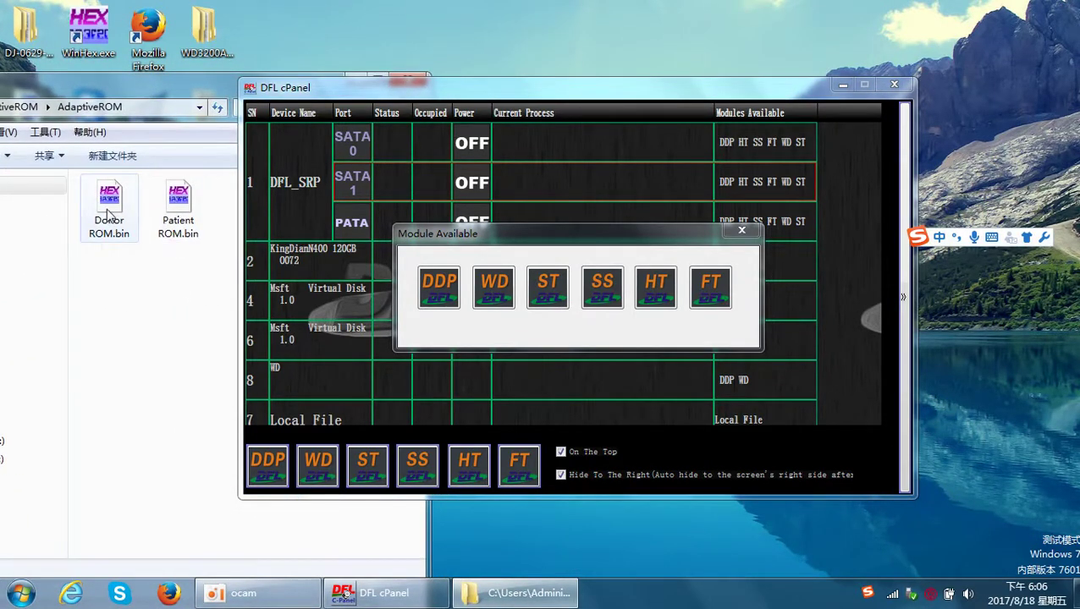
drag(128, 90, 135, 88)
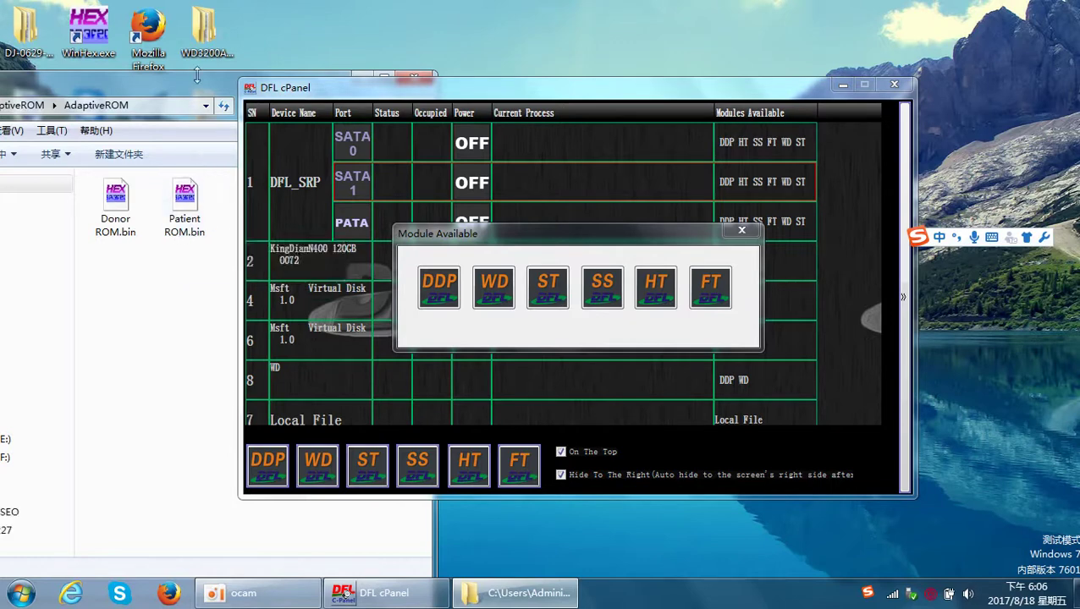
drag(192, 80, 155, 83)
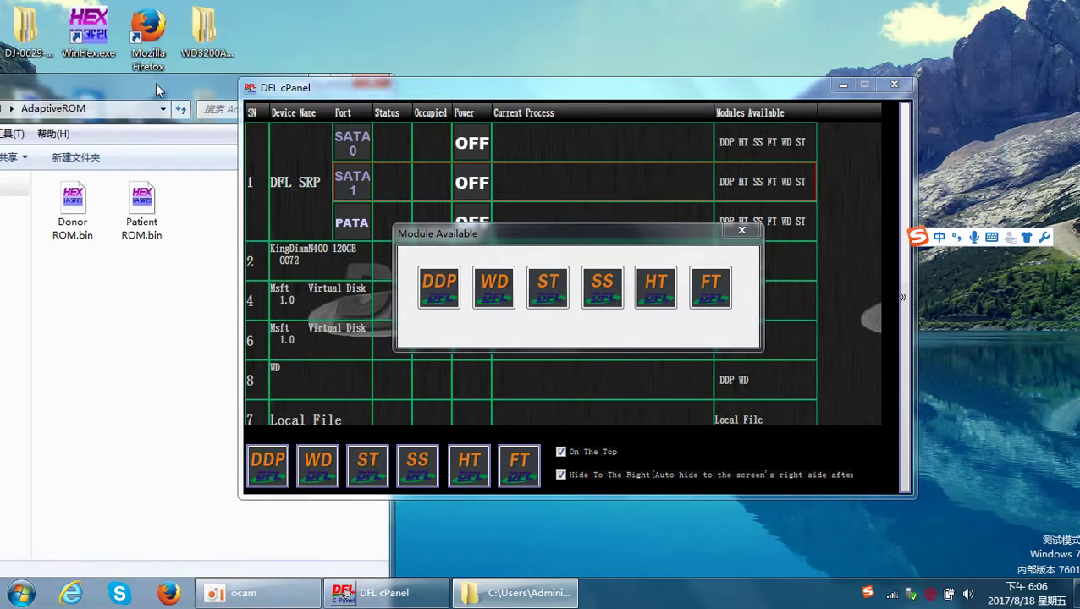
mouse_move(155, 83)
mouse_down()
mouse_move(98, 83)
mouse_move(155, 87)
mouse_up()
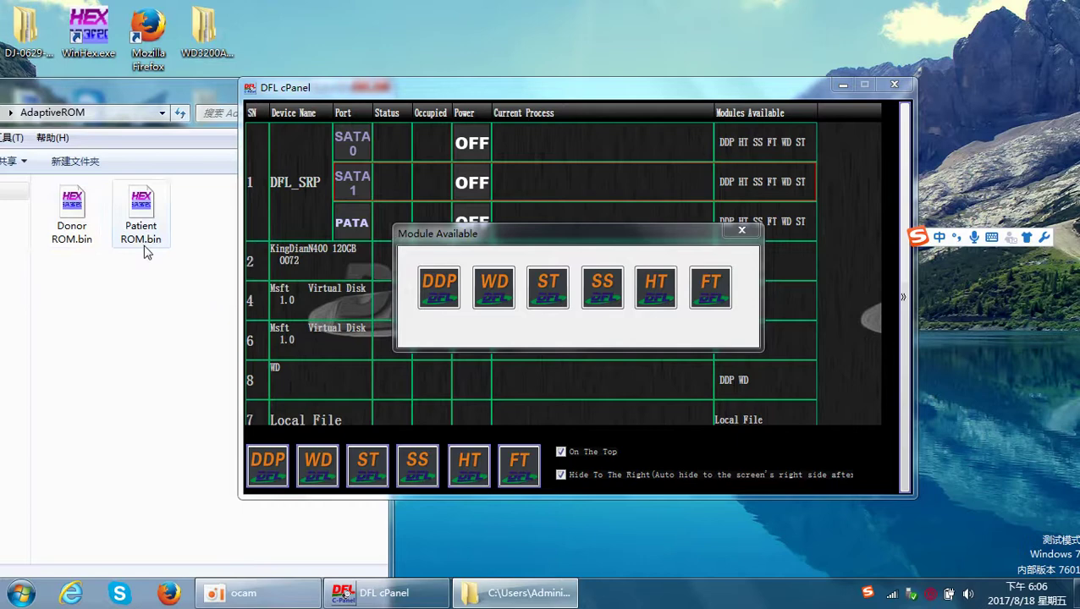
drag(176, 89, 154, 91)
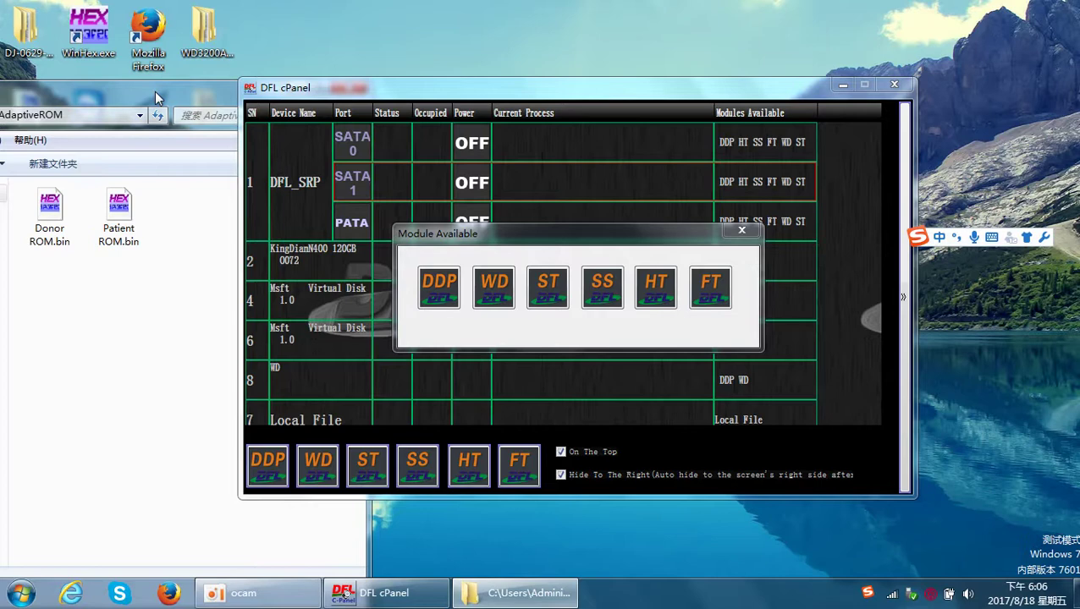
drag(154, 91, 204, 93)
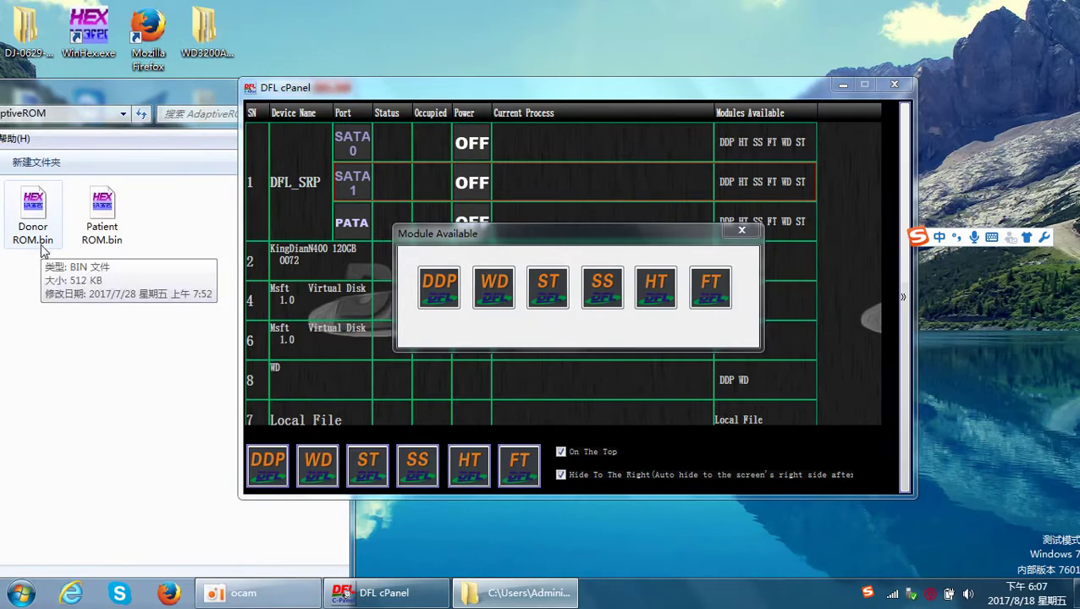
drag(185, 96, 176, 106)
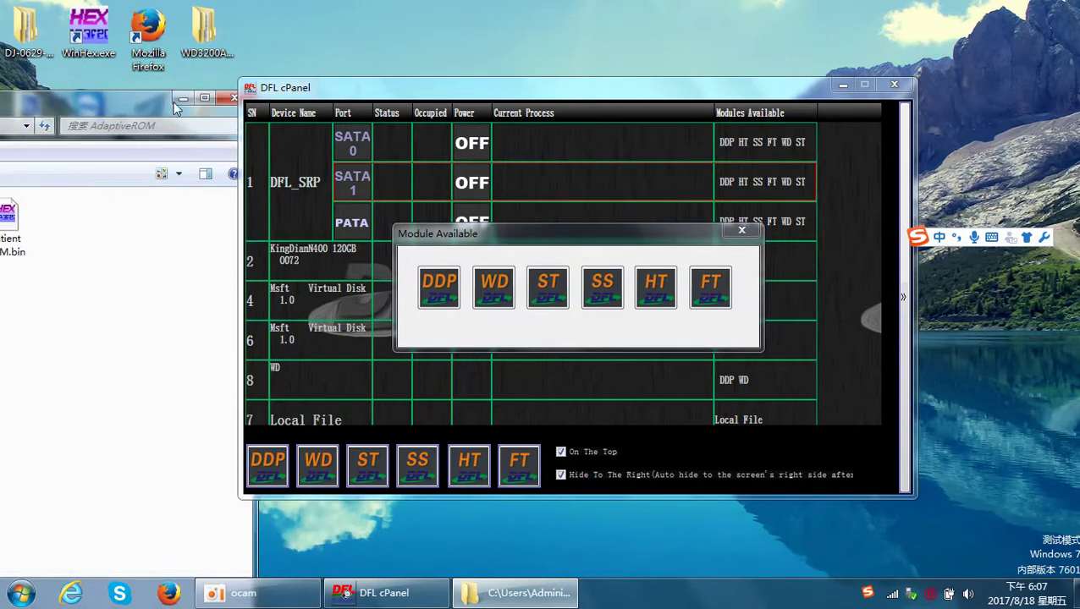
click(234, 98)
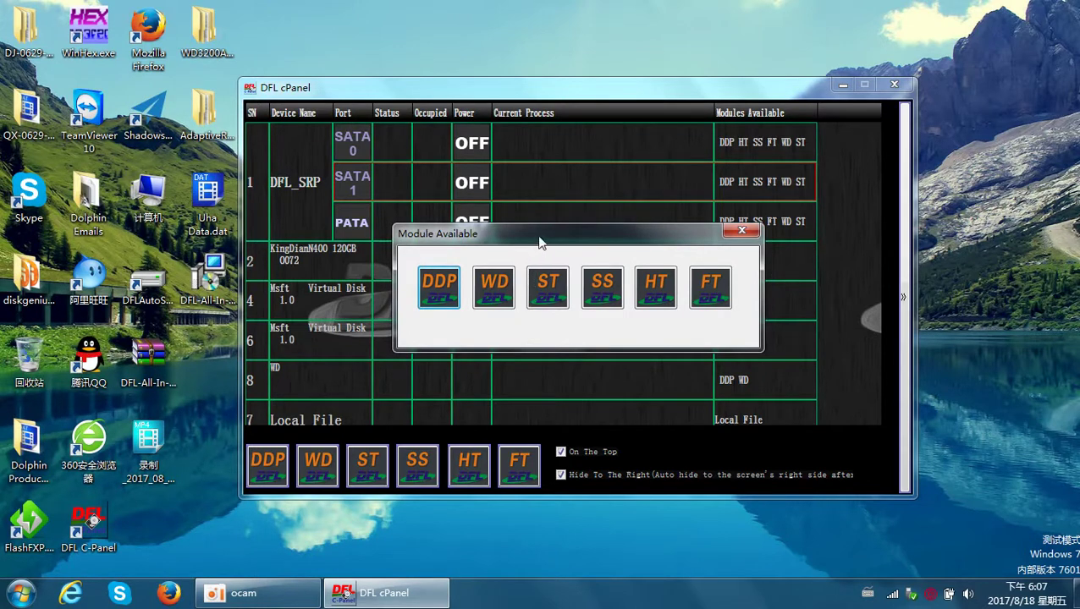
Launch the ST module for the SATA 1 port and power on the drive.
drag(540, 241, 508, 260)
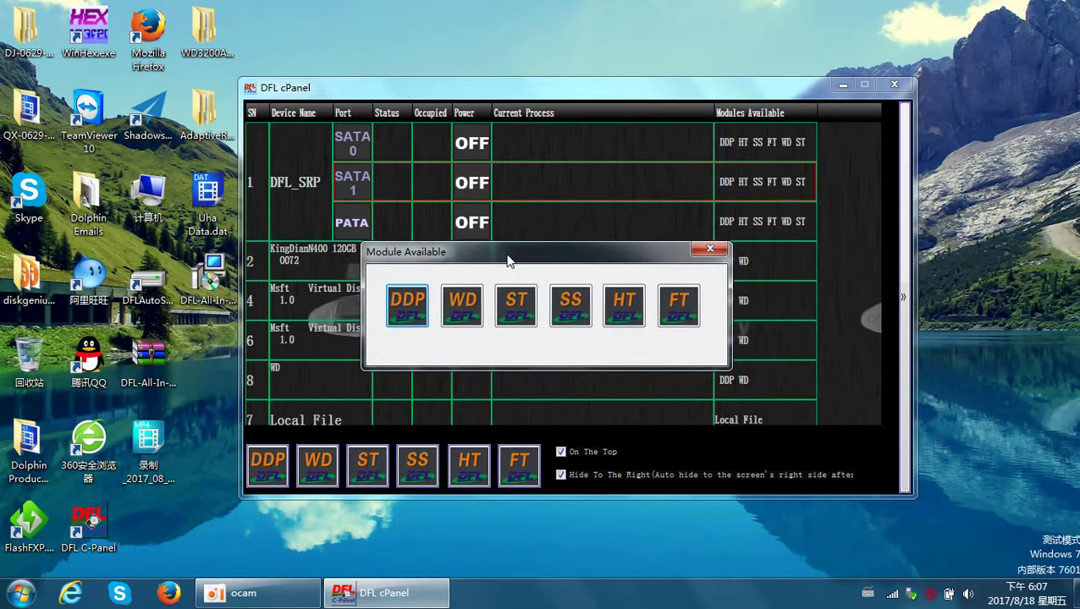
click(515, 310)
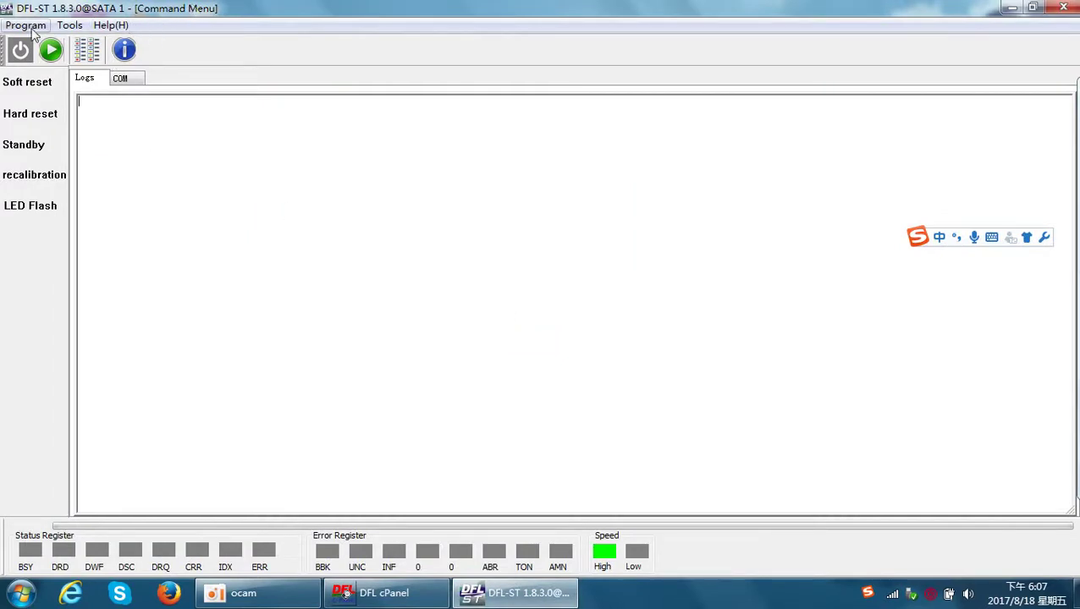
click(21, 51)
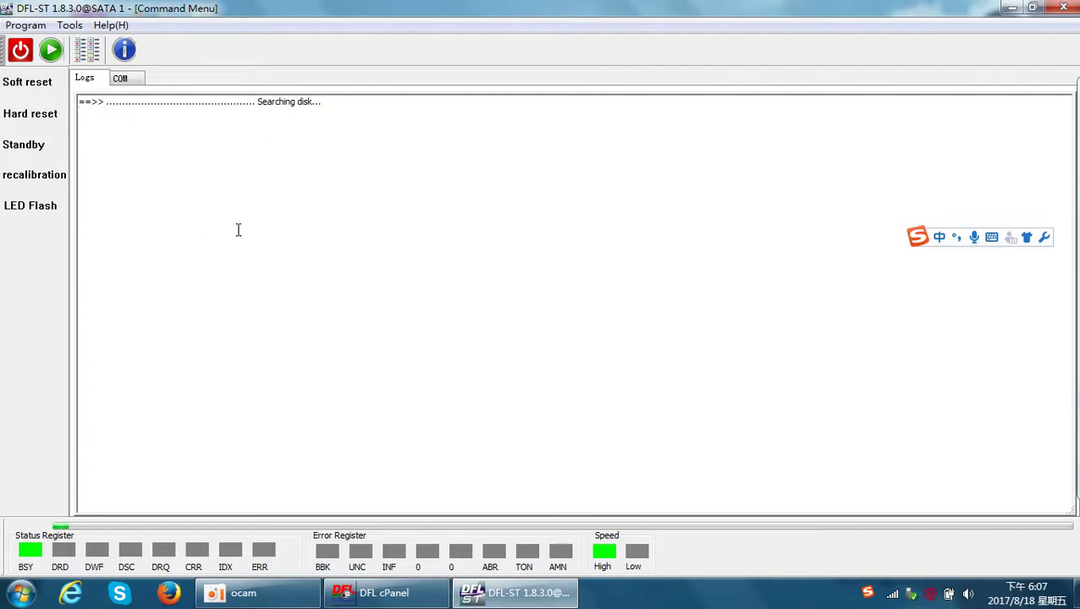
Connect the COM terminal through the Silicon Labs CP210x port at 38400 baud and bring the drive to the F3 T> diagnostic prompt.
click(124, 79)
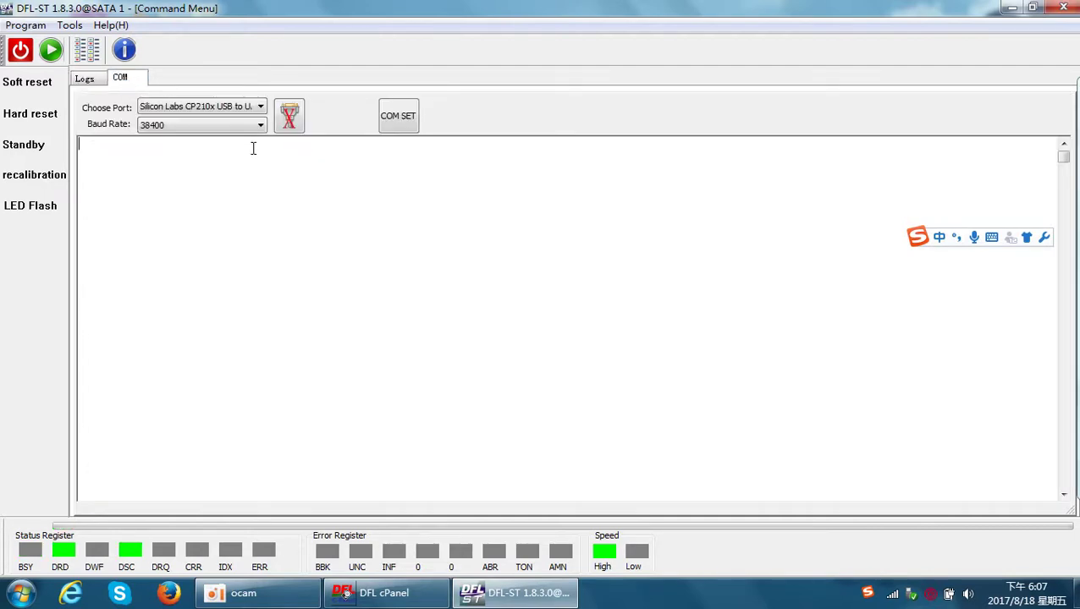
click(286, 129)
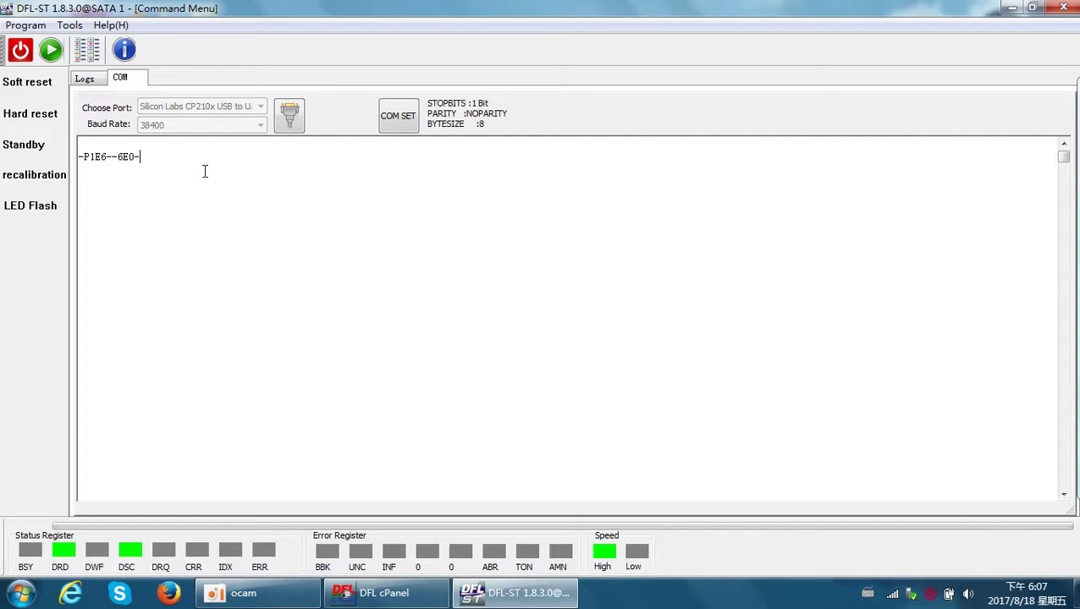
key(ctrl+z)
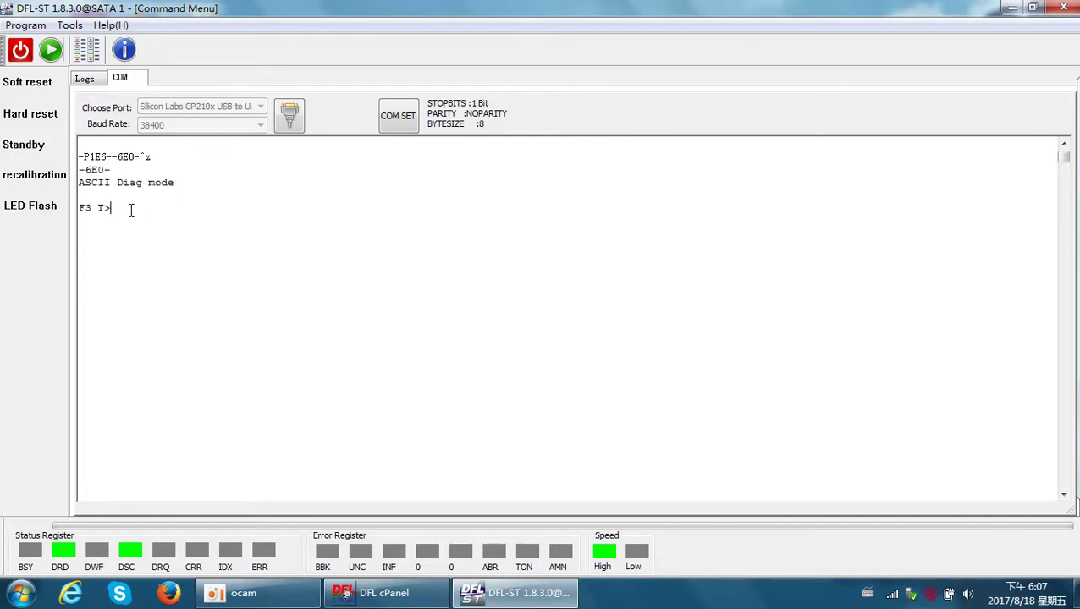
Start the Barracuda F3 program, obtain the drive's details, accept them and view the COM terminal output.
click(51, 51)
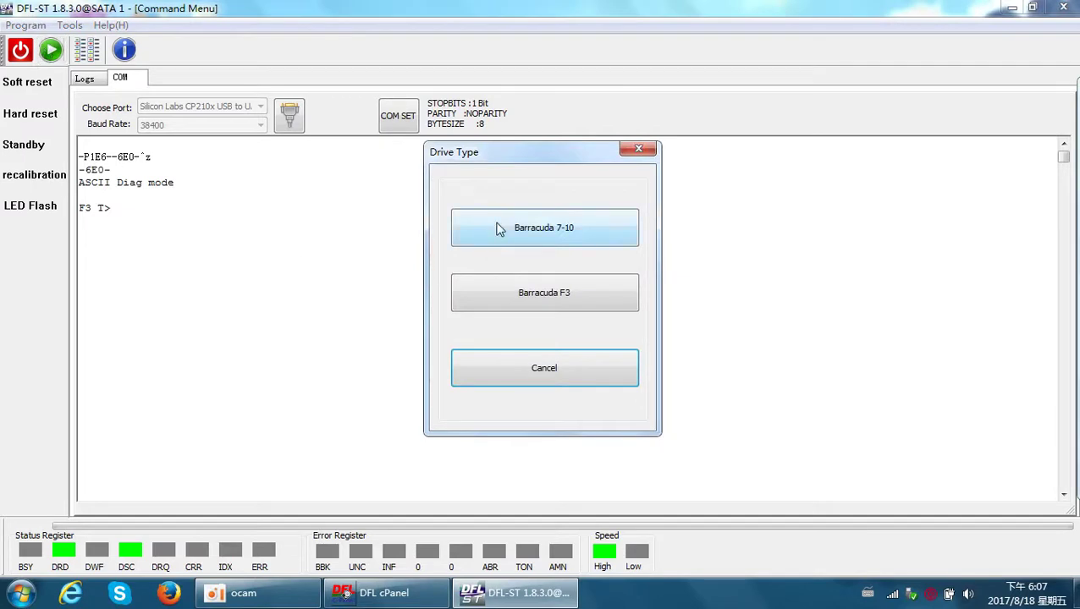
click(544, 295)
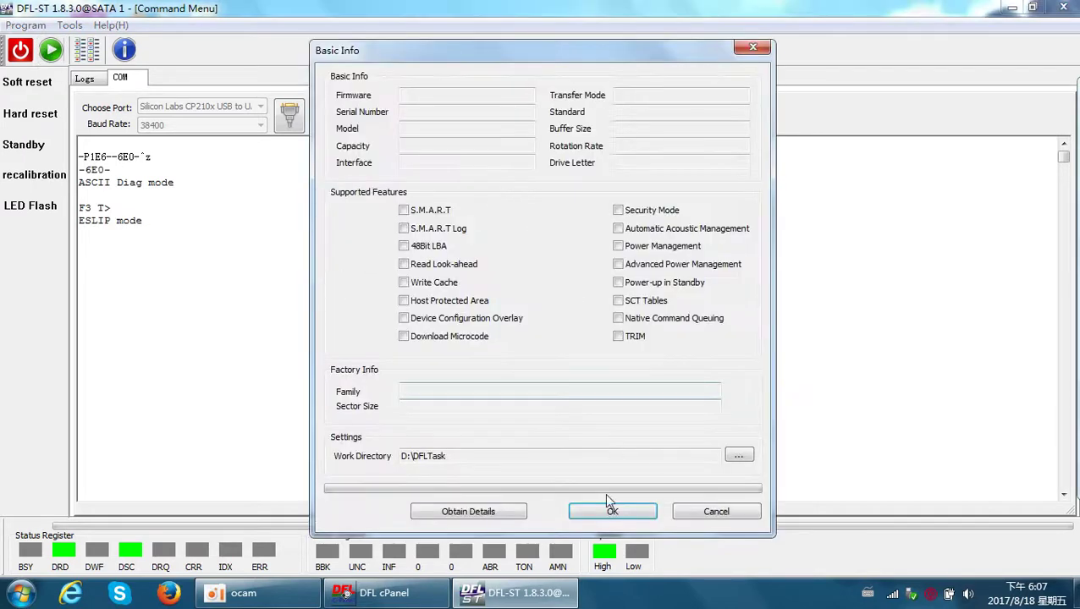
click(470, 511)
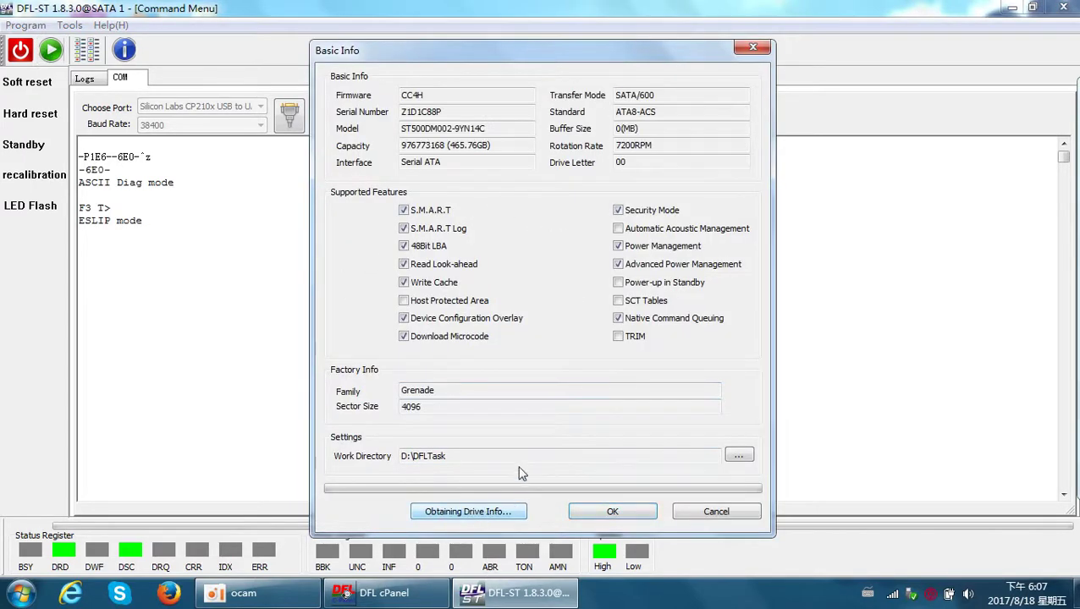
click(616, 512)
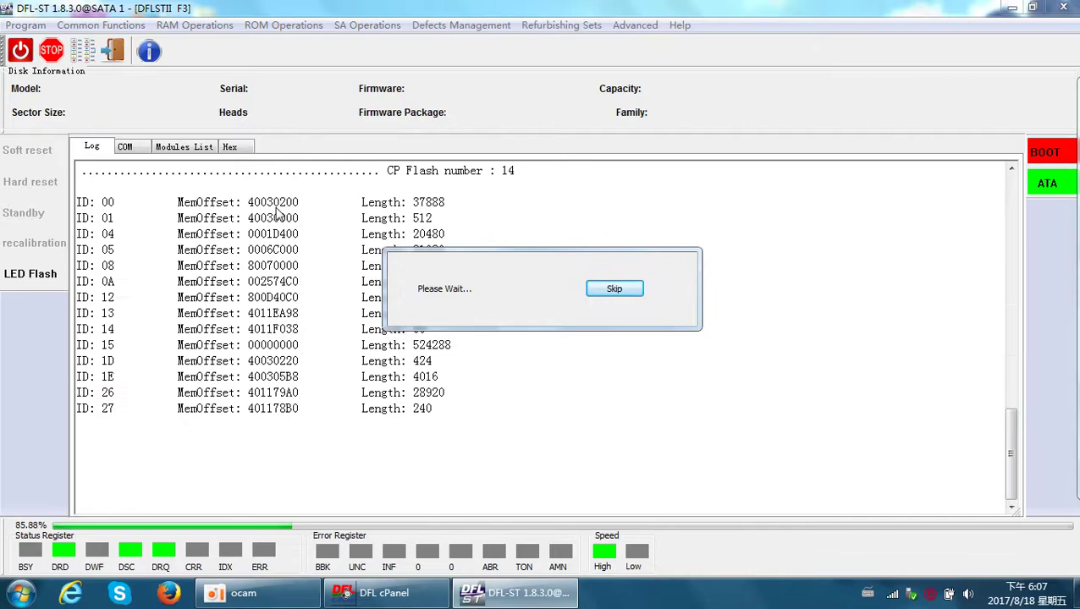
click(129, 147)
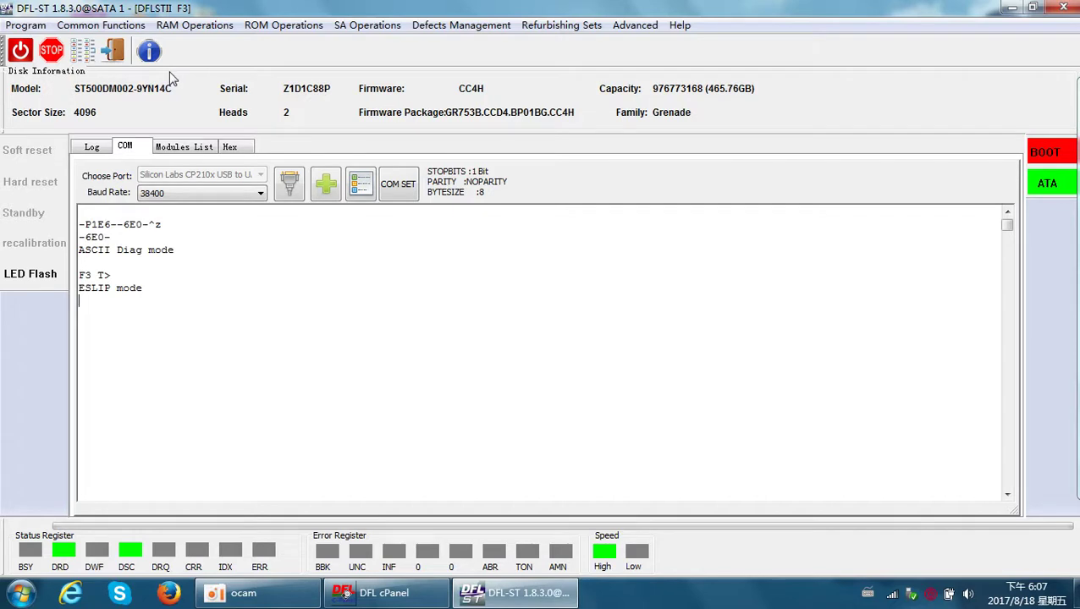
Start Adaptive ROM and choose Patient ROM.bin as the patient drive ROM and Donor ROM.bin as the donor drive ROM.
click(286, 25)
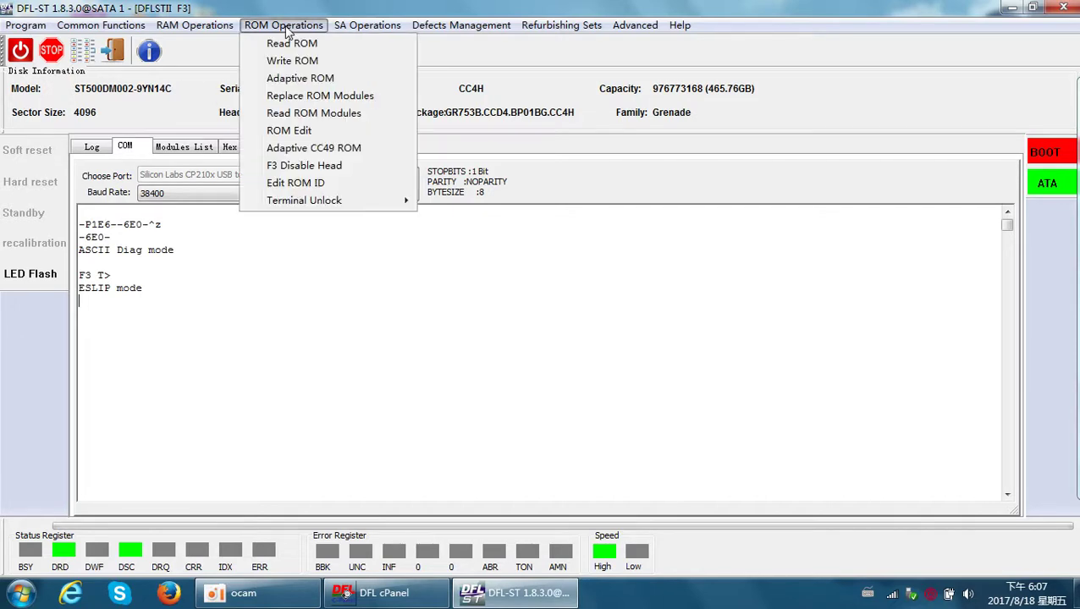
click(334, 79)
drag(464, 201, 404, 192)
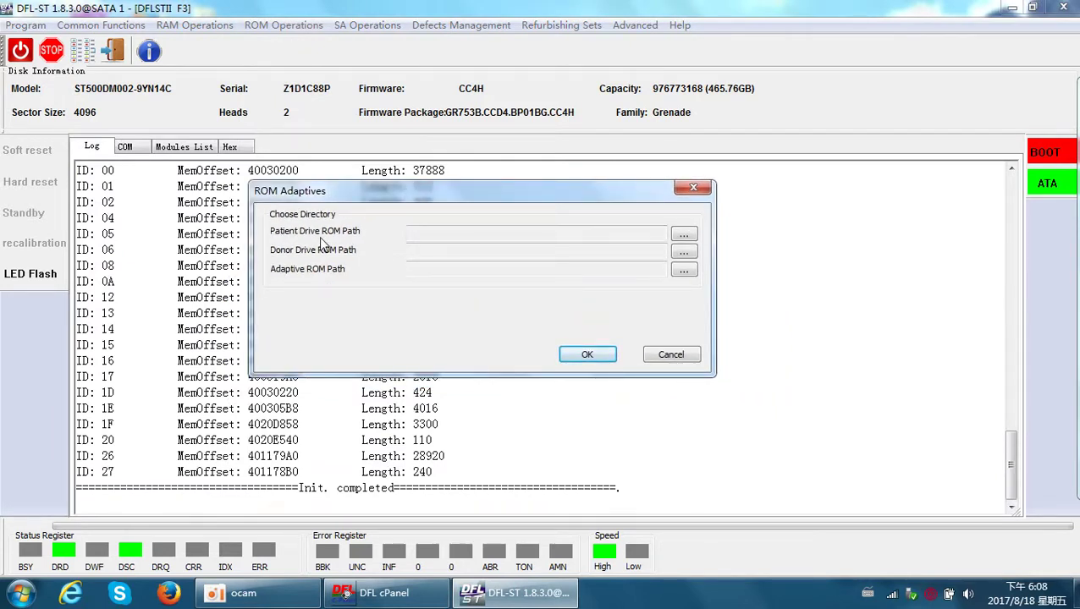
click(683, 234)
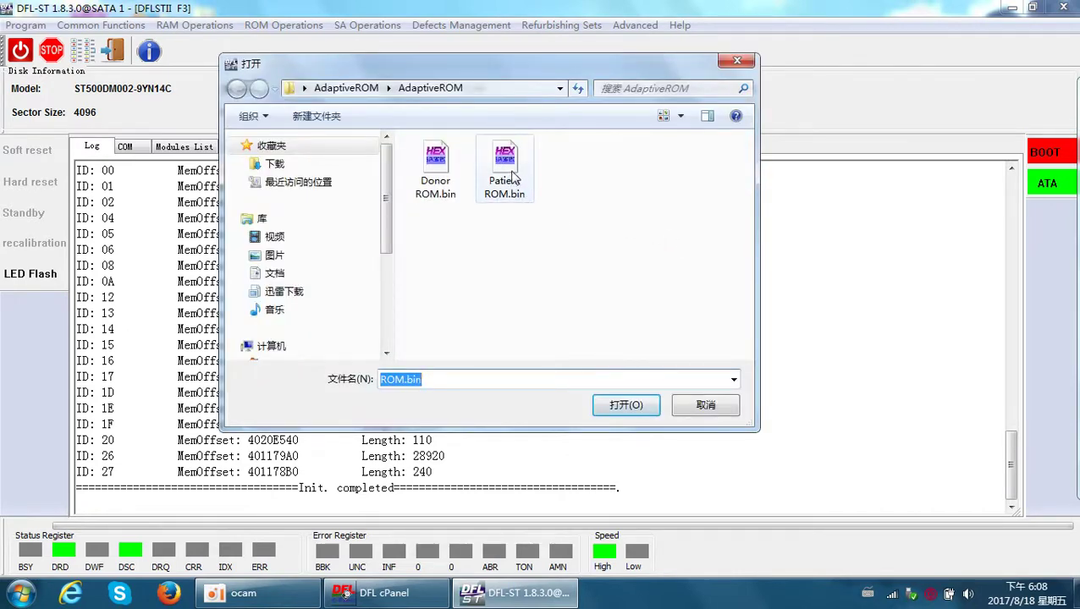
double_click(513, 177)
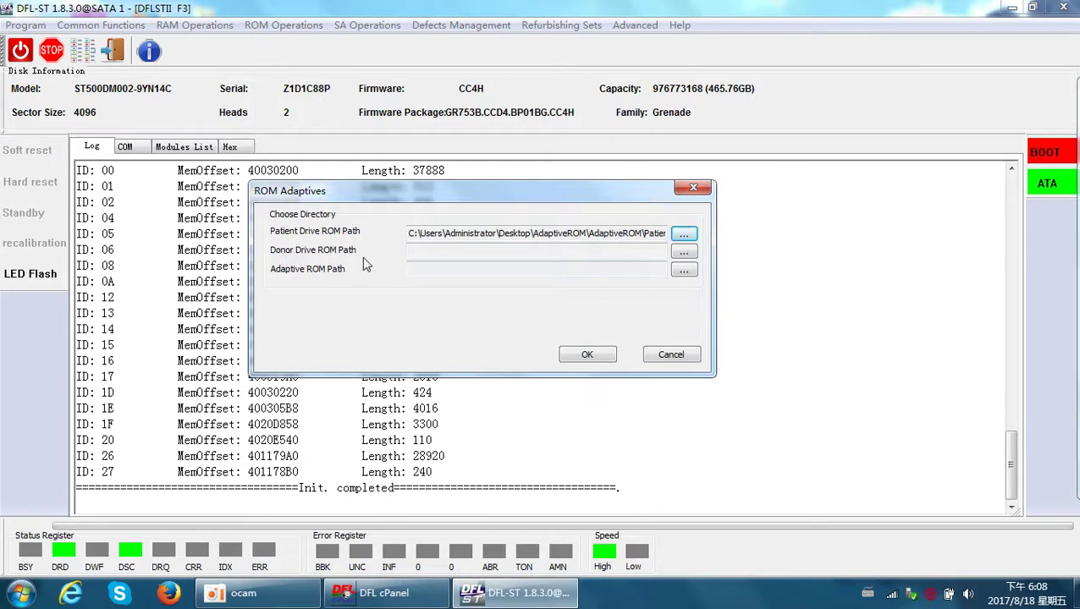
click(684, 252)
double_click(433, 174)
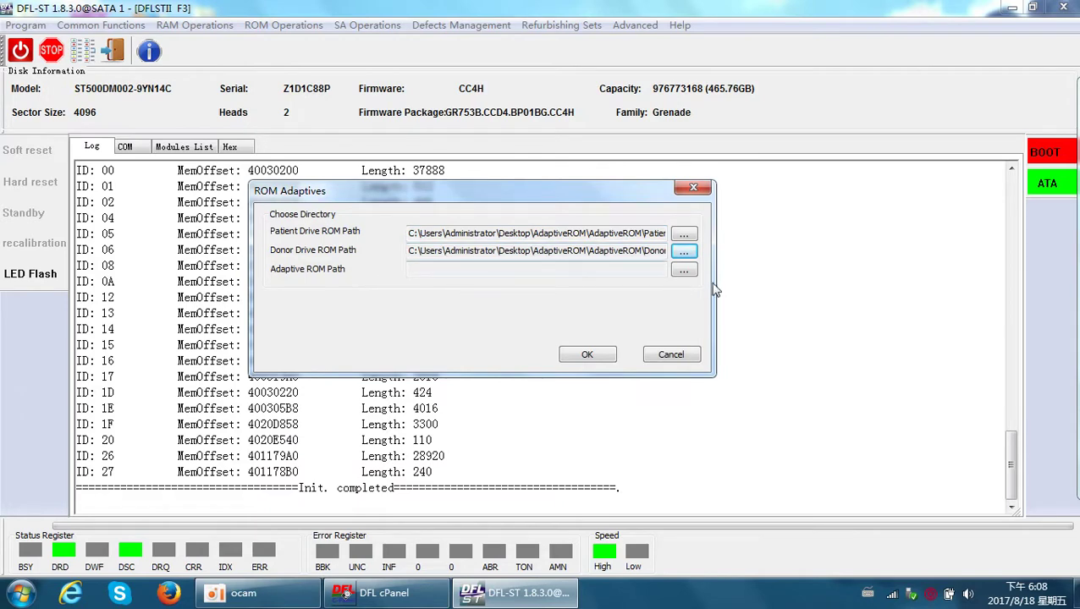
Set the adaptive ROM output file to ROM-adaptive.bin in the AdaptiveROM folder and generate it.
click(683, 270)
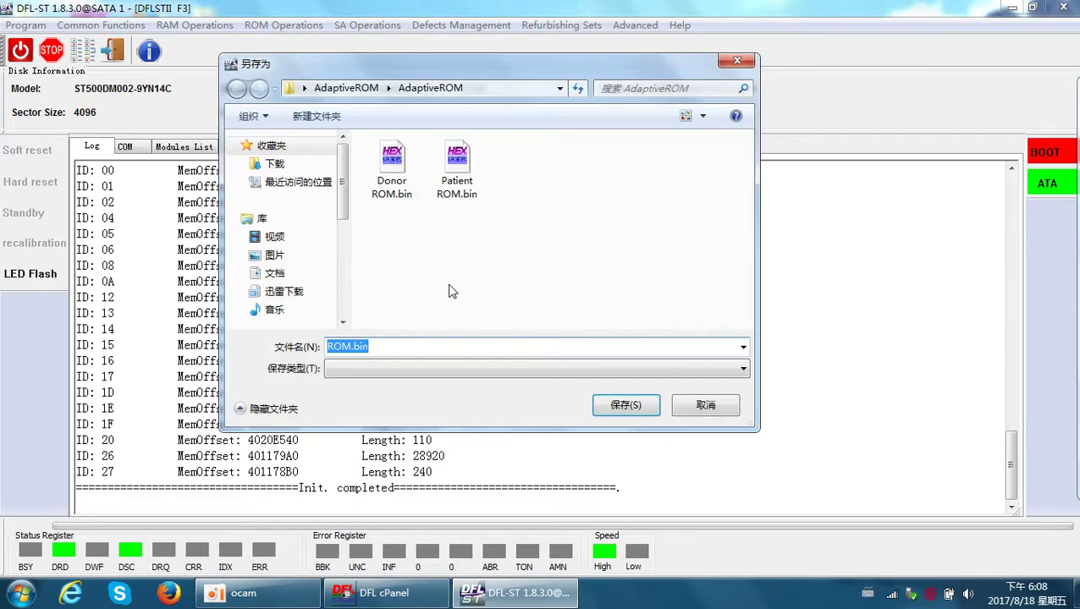
click(351, 342)
text(-)
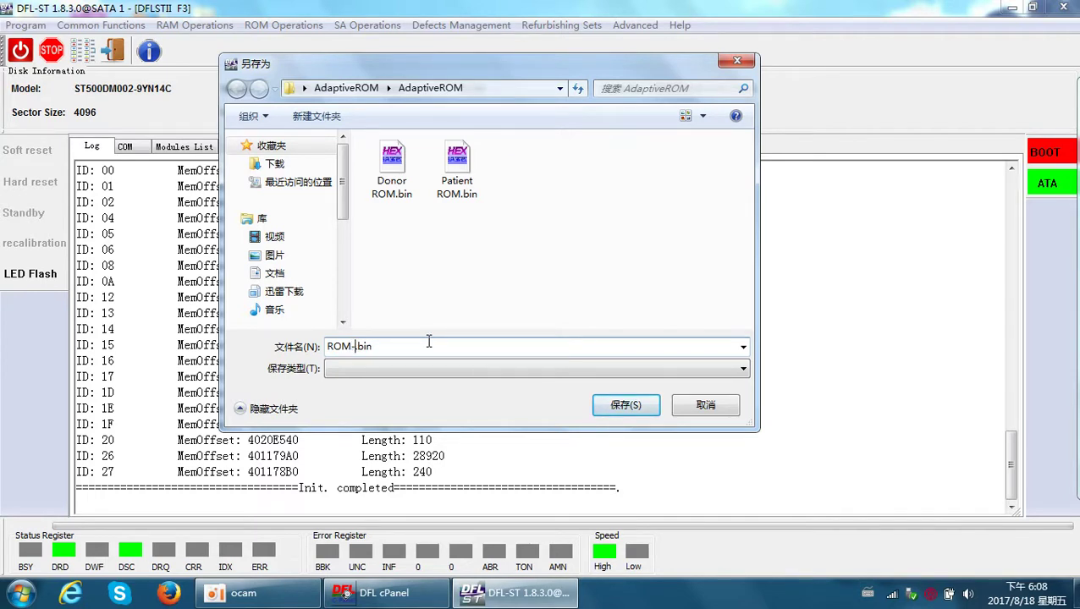
text(adaptive)
click(626, 406)
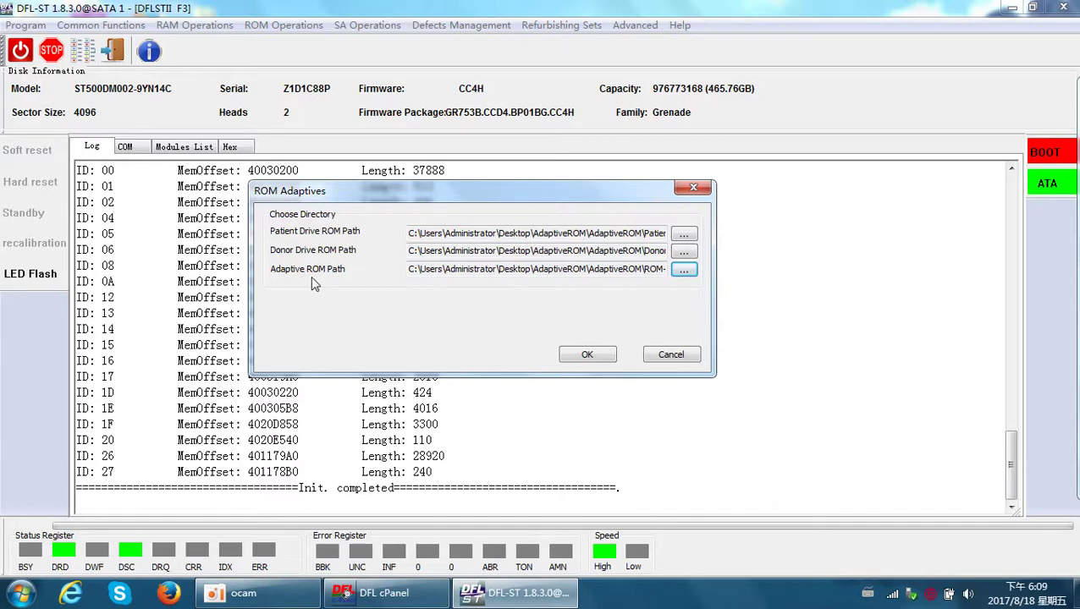
click(587, 356)
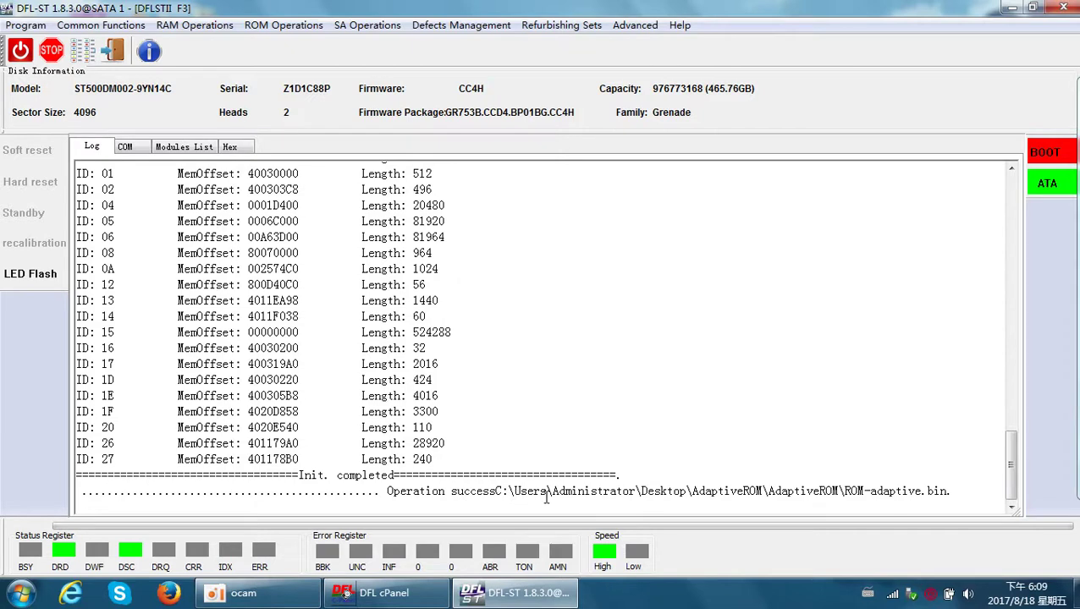
Review the log entry for the generated ROM, minimise the program and open the desktop's nested AdaptiveROM folder to check for the new file.
drag(842, 489, 72, 491)
click(912, 490)
click(606, 452)
click(26, 25)
click(1012, 8)
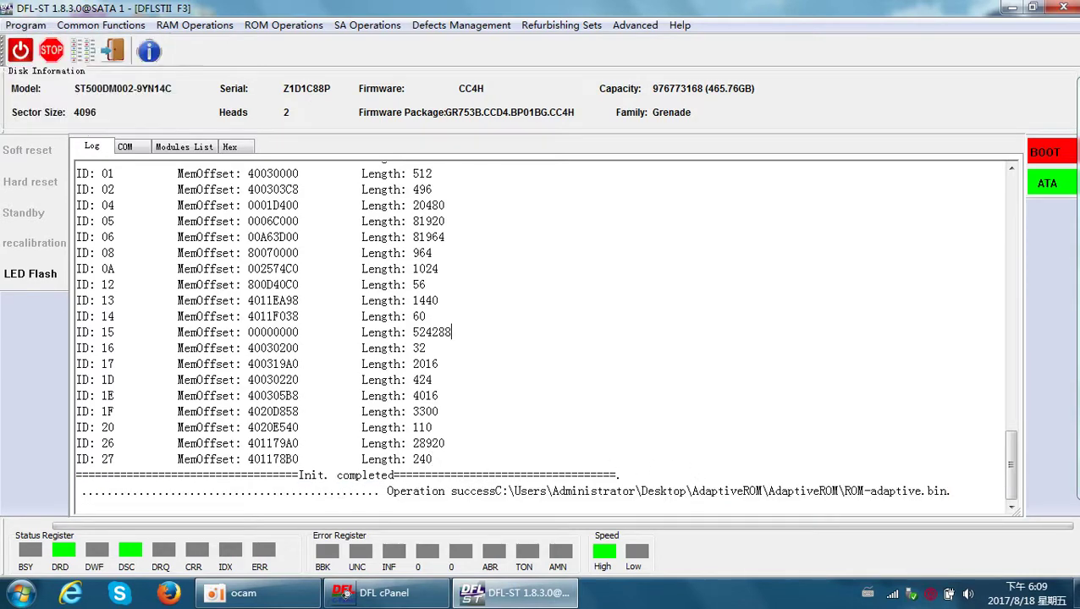
click(1012, 8)
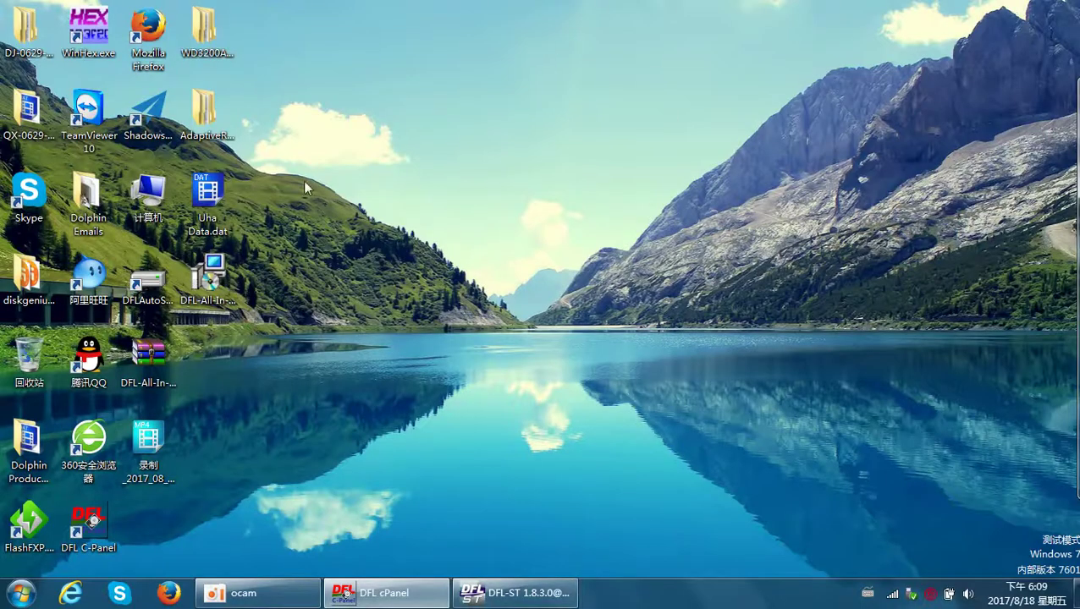
double_click(208, 119)
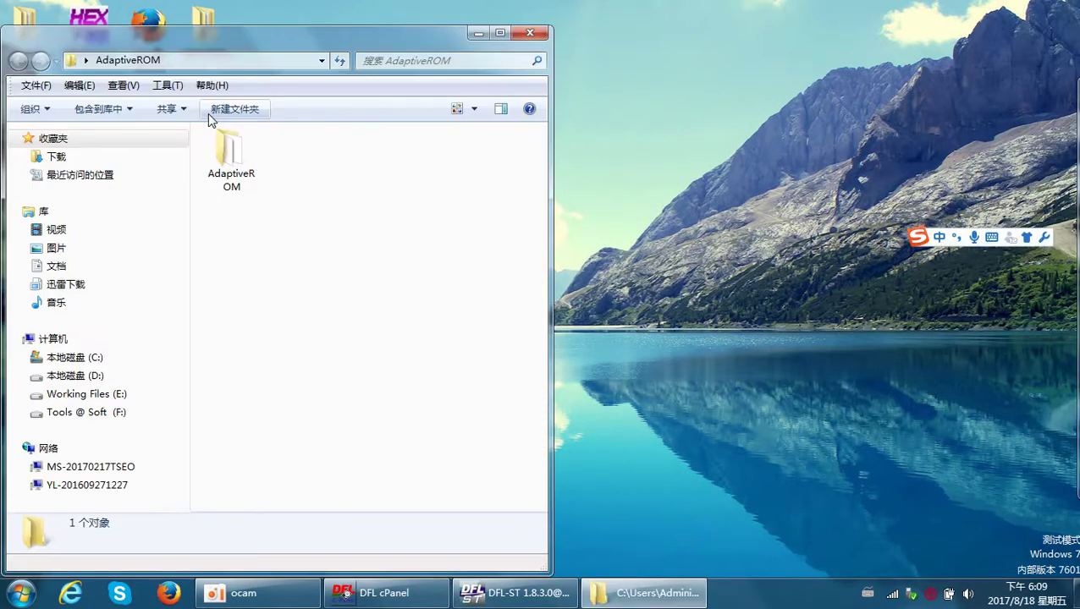
double_click(228, 157)
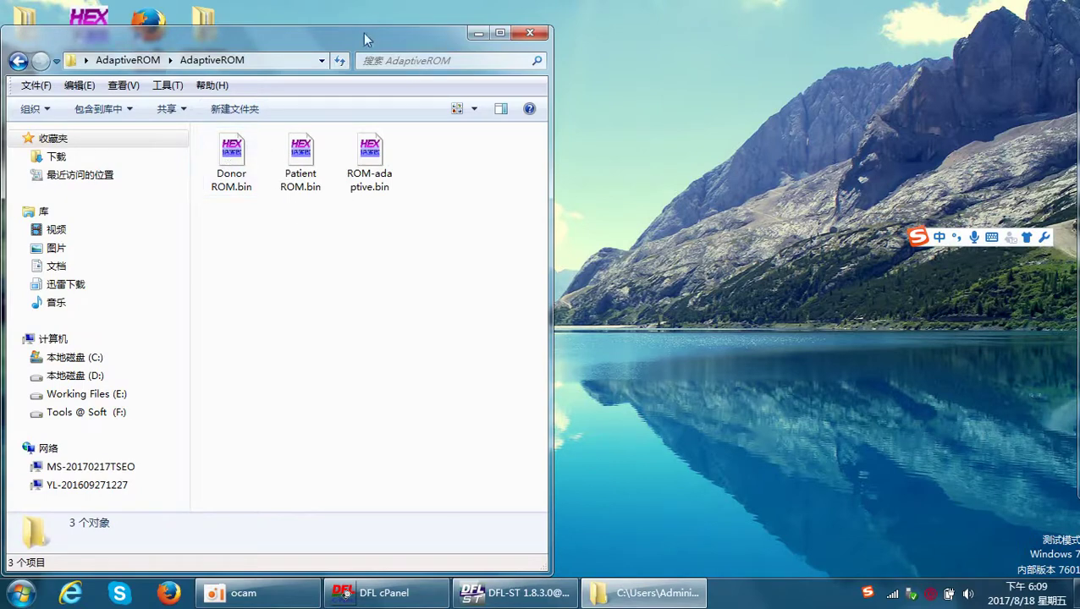
Check the file sizes of ROM-adaptive.bin, Patient ROM.bin and Donor ROM.bin, close the folder and switch back to DFL-ST.
drag(347, 39, 507, 60)
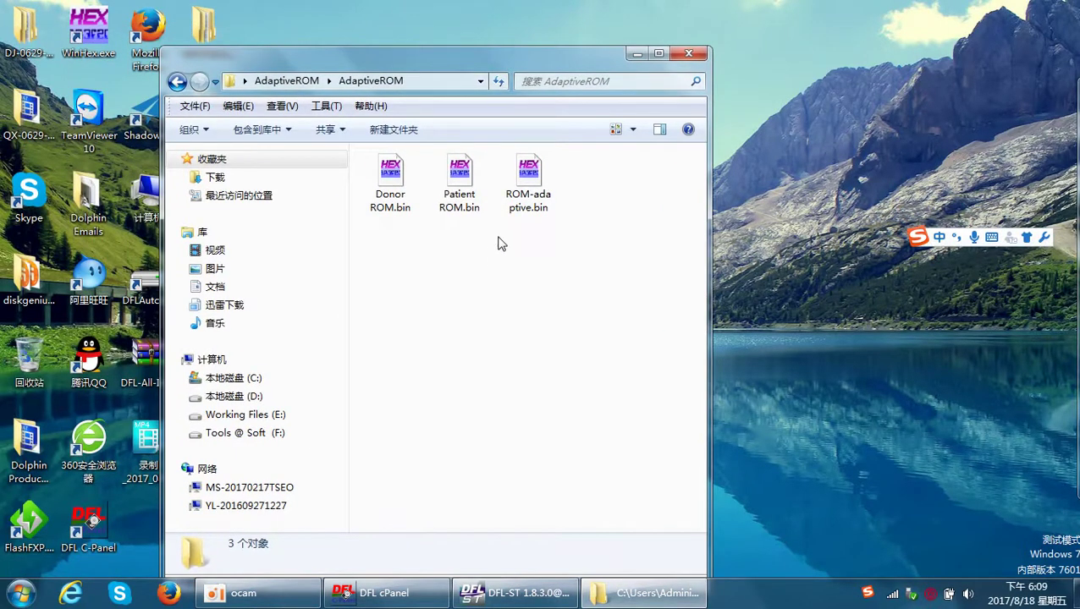
click(526, 194)
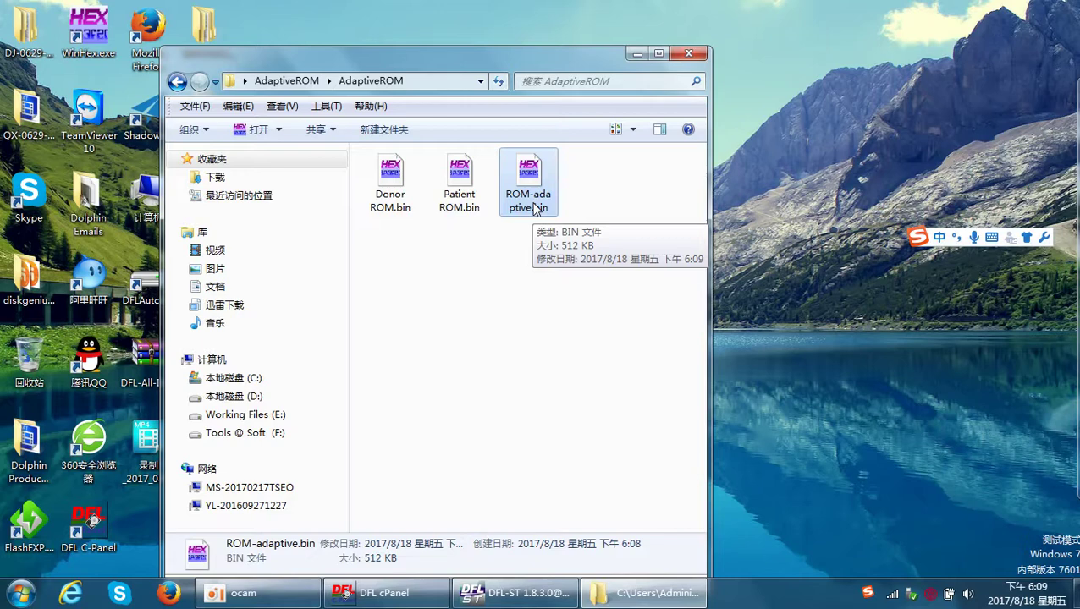
click(449, 200)
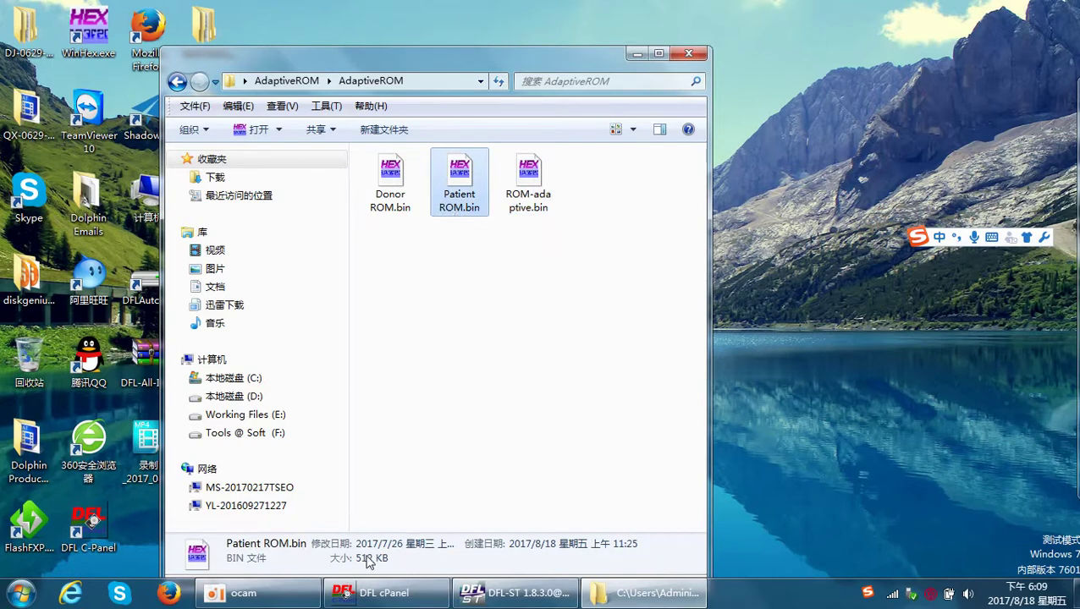
click(385, 203)
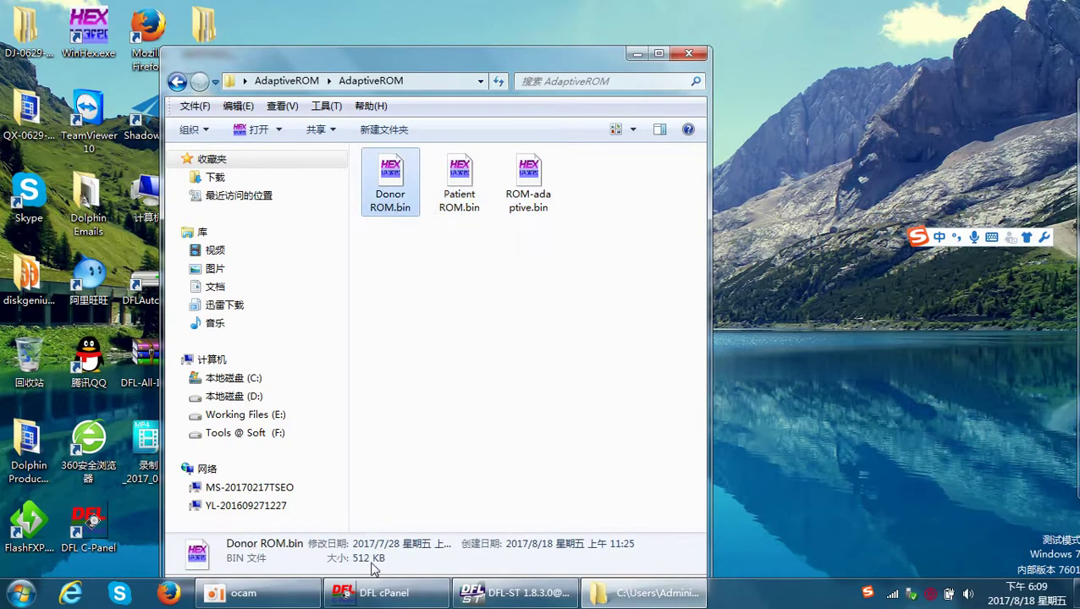
click(524, 190)
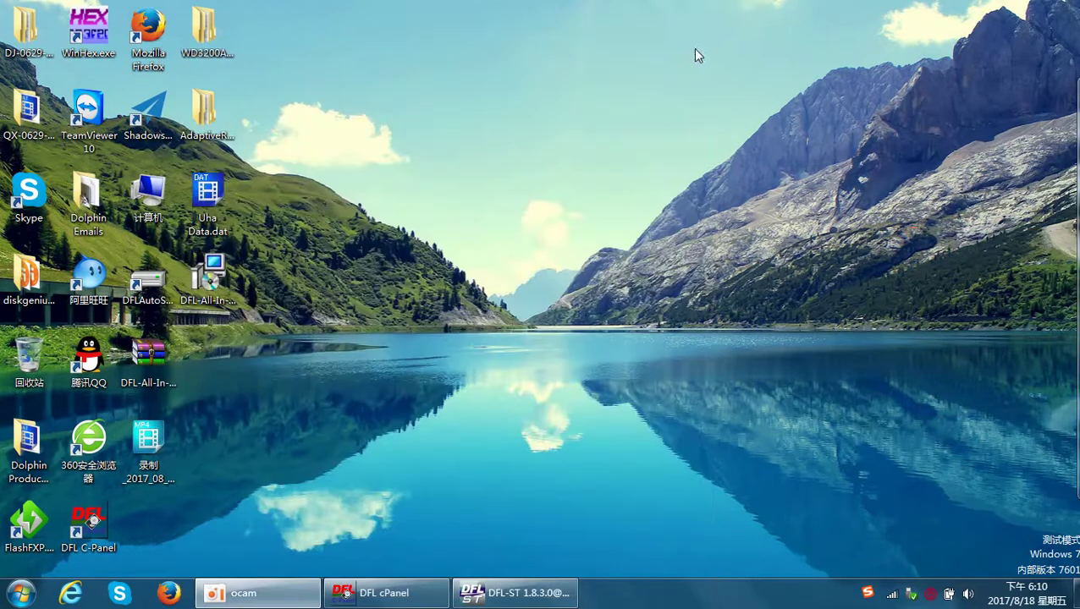
click(693, 53)
click(515, 592)
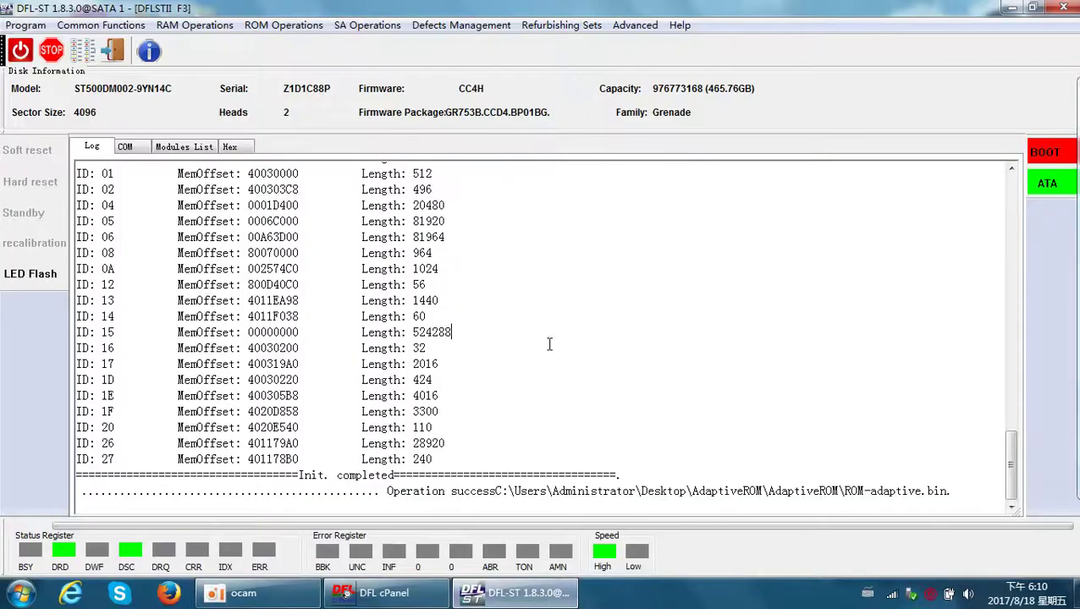